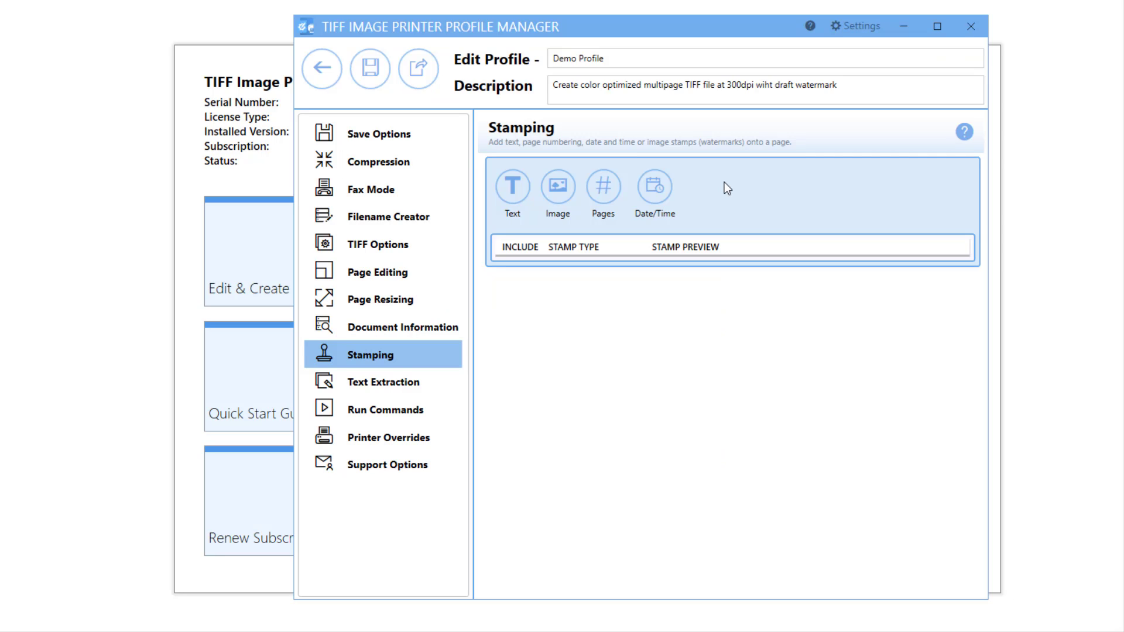
# Add a text stamp, an image stamp, a page numbering stamp and a date and time stamp to the profile
pyautogui.click(523, 186)
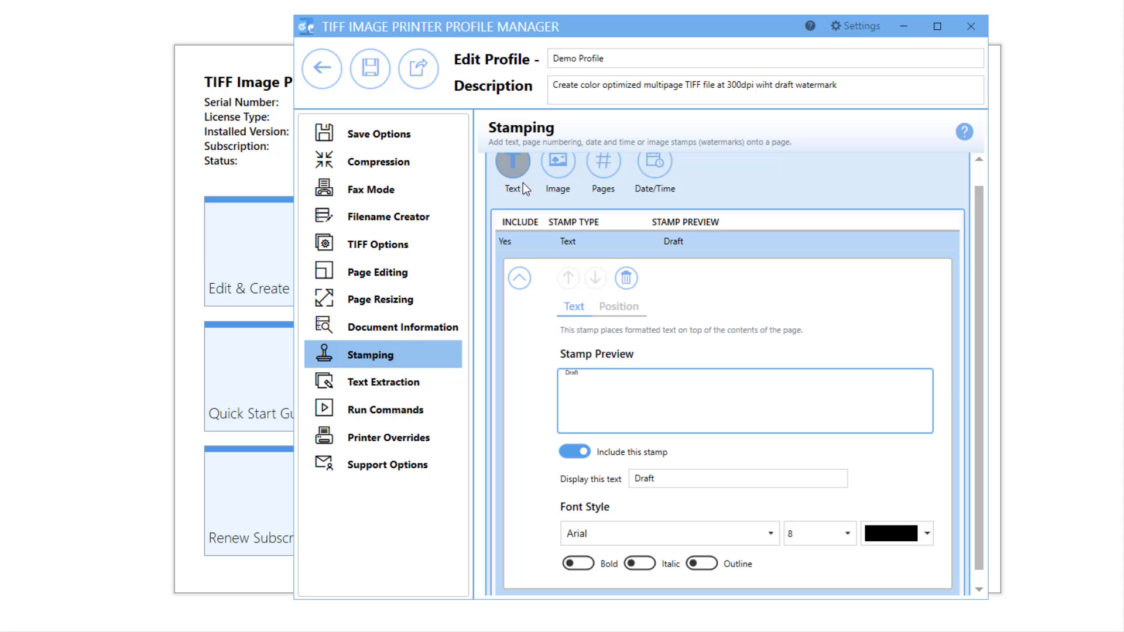
pyautogui.click(553, 167)
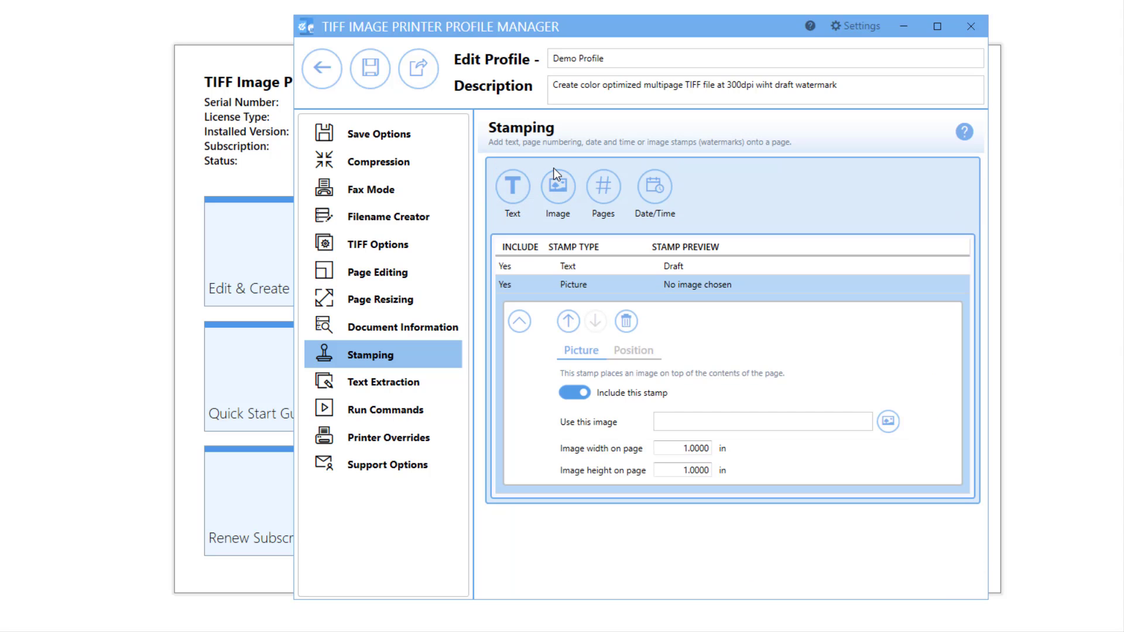
pyautogui.click(606, 185)
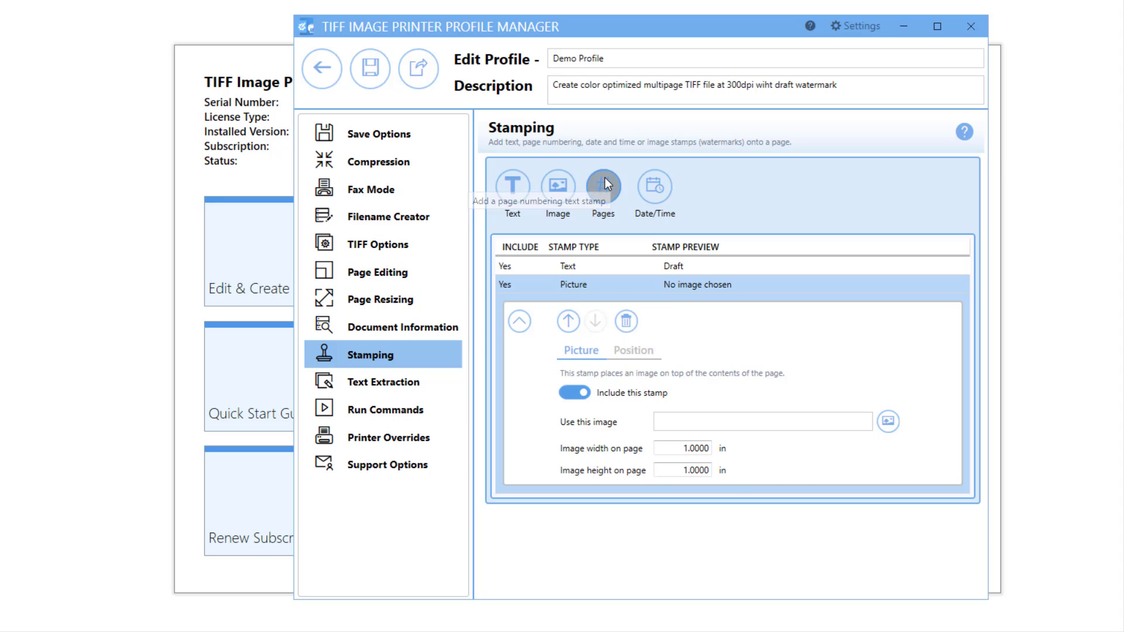
pyautogui.scroll(5, 606, 177)
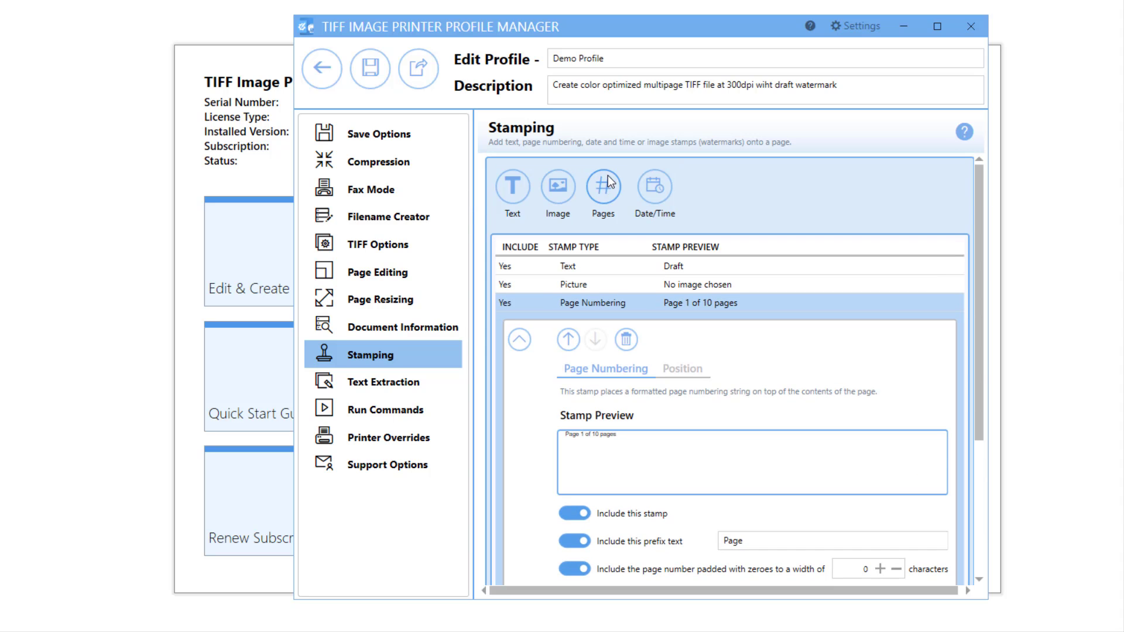
pyautogui.click(655, 186)
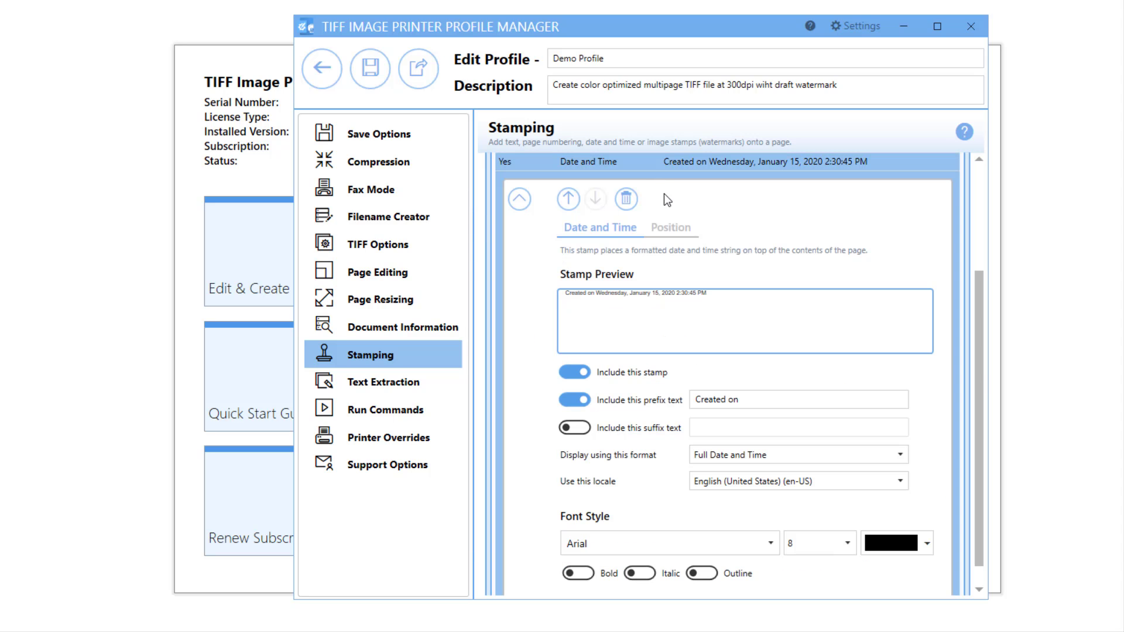
pyautogui.scroll(3, 664, 193)
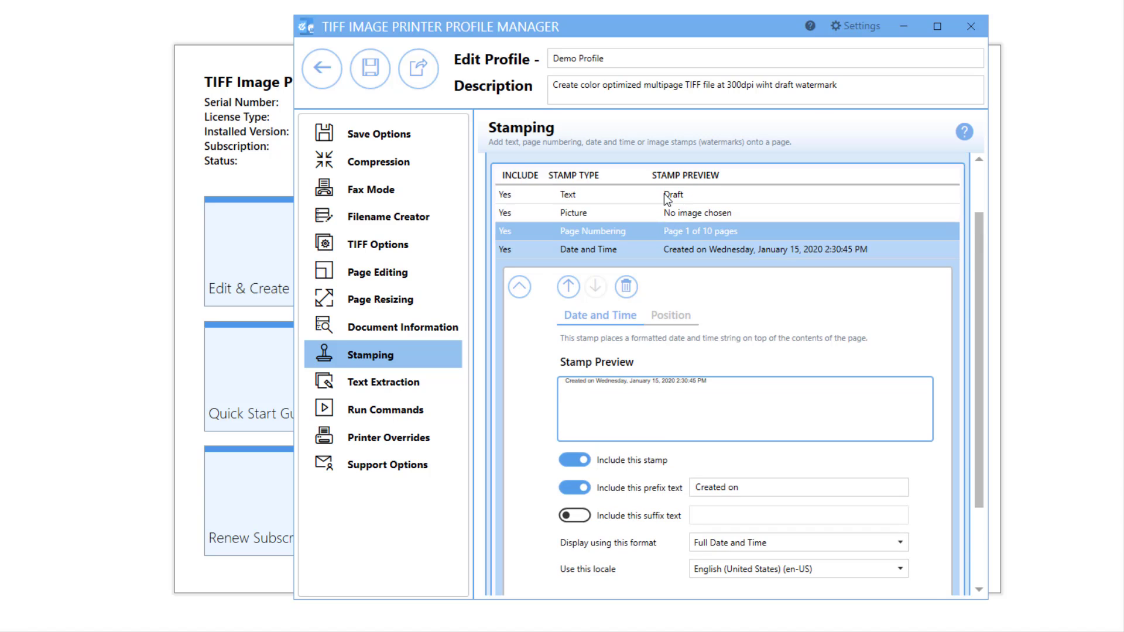
pyautogui.scroll(1, 665, 199)
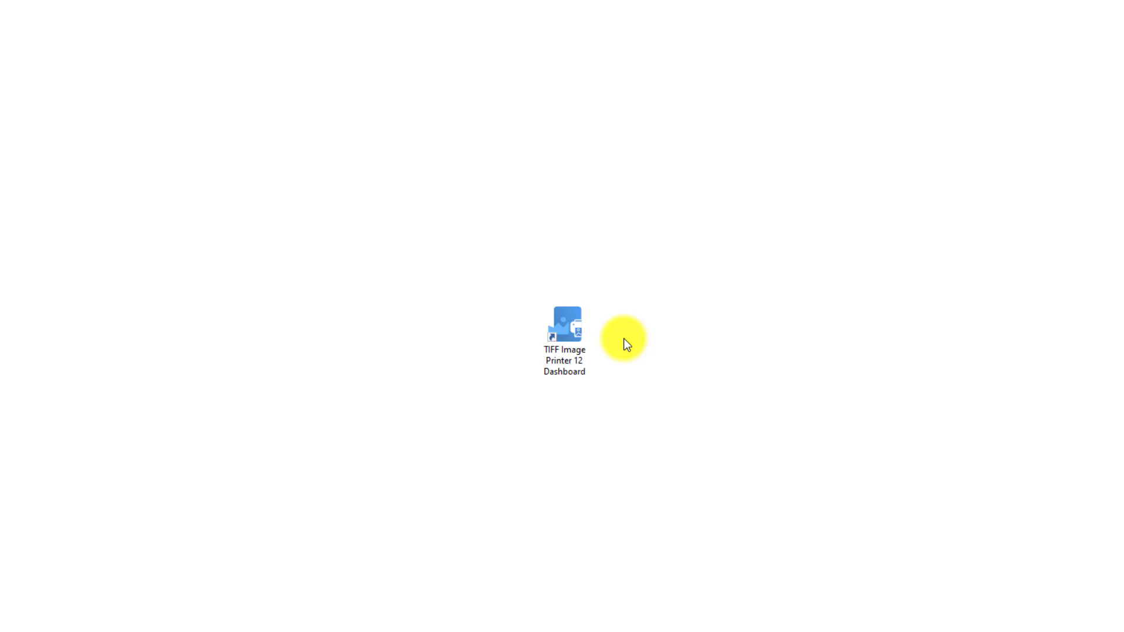
# Open the TIFF Image Printer 12 Dashboard and make a copy of the Color Optimized TIFF profile for editing
pyautogui.click(584, 331)
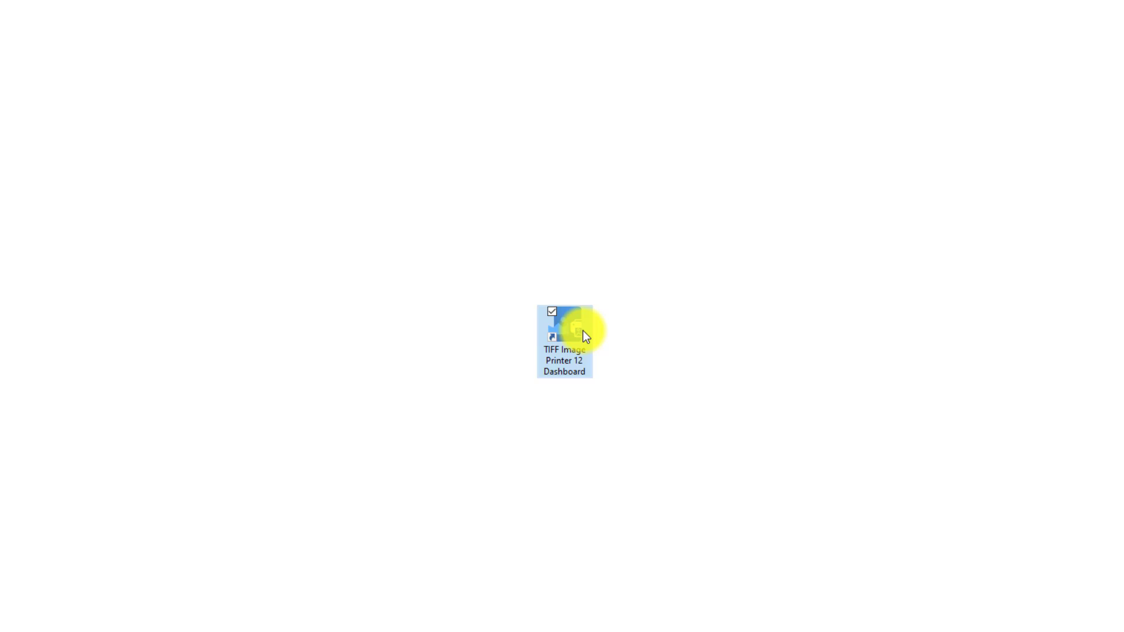
pyautogui.doubleClick(584, 332)
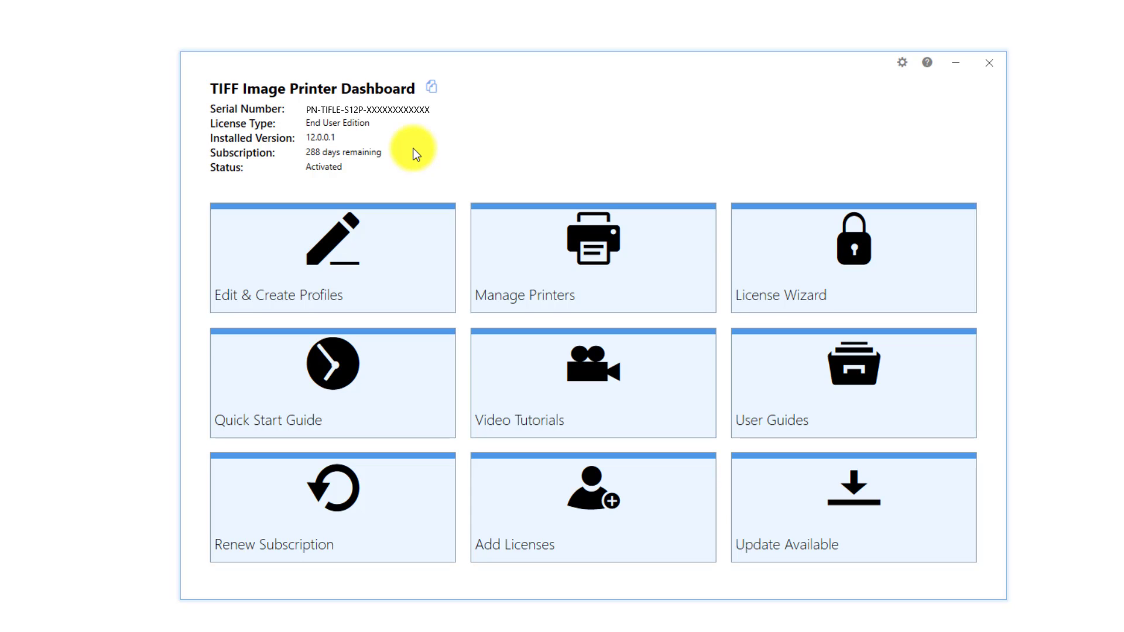
pyautogui.click(395, 233)
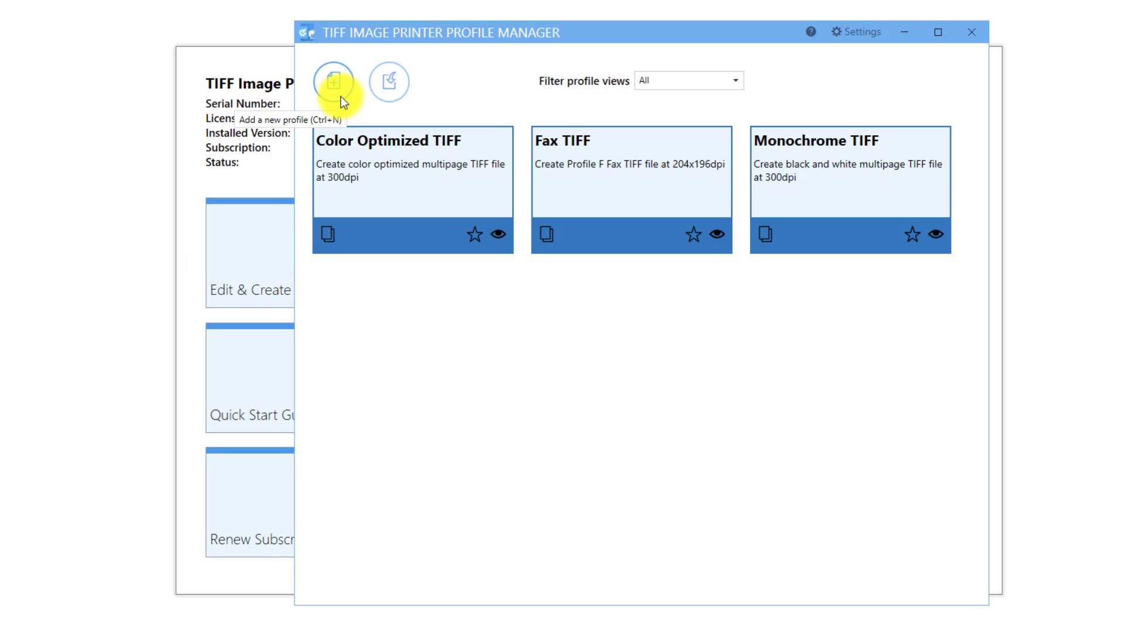
pyautogui.click(330, 235)
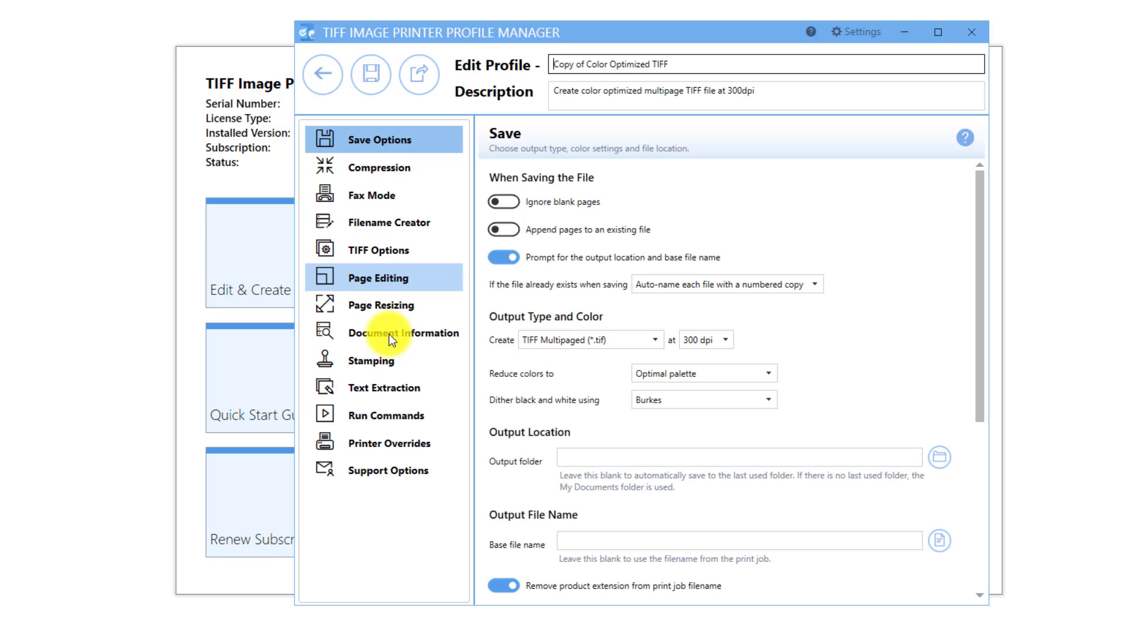
# Name the copied profile "Demo Profile" and append "with page numbering" to its description
pyautogui.tripleClick(625, 71)
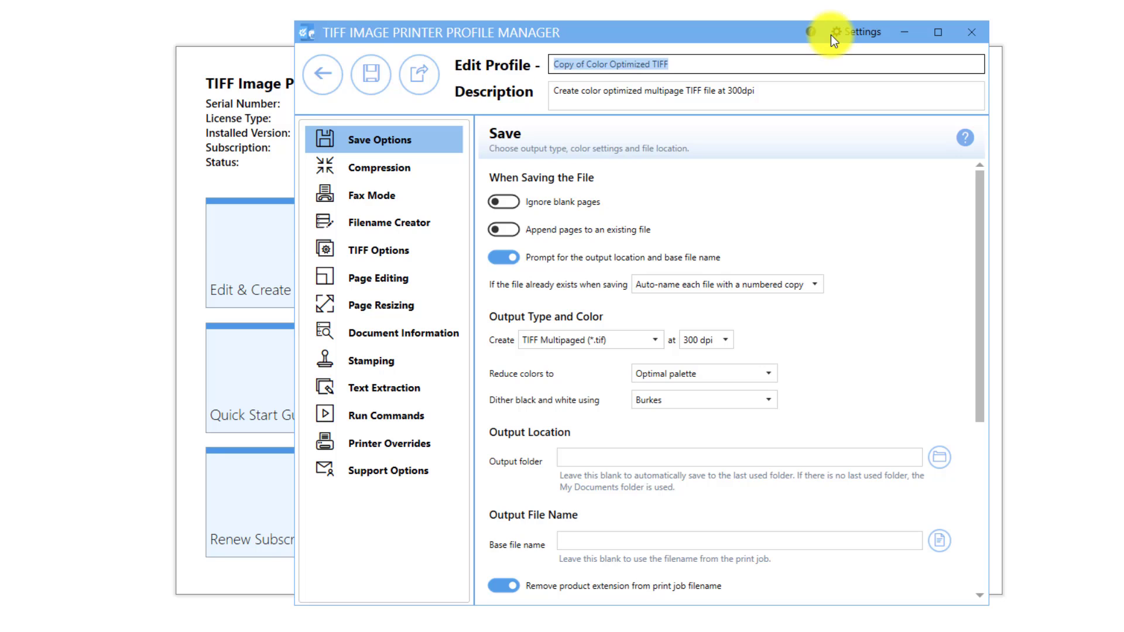
pyautogui.write('Demo Profile')
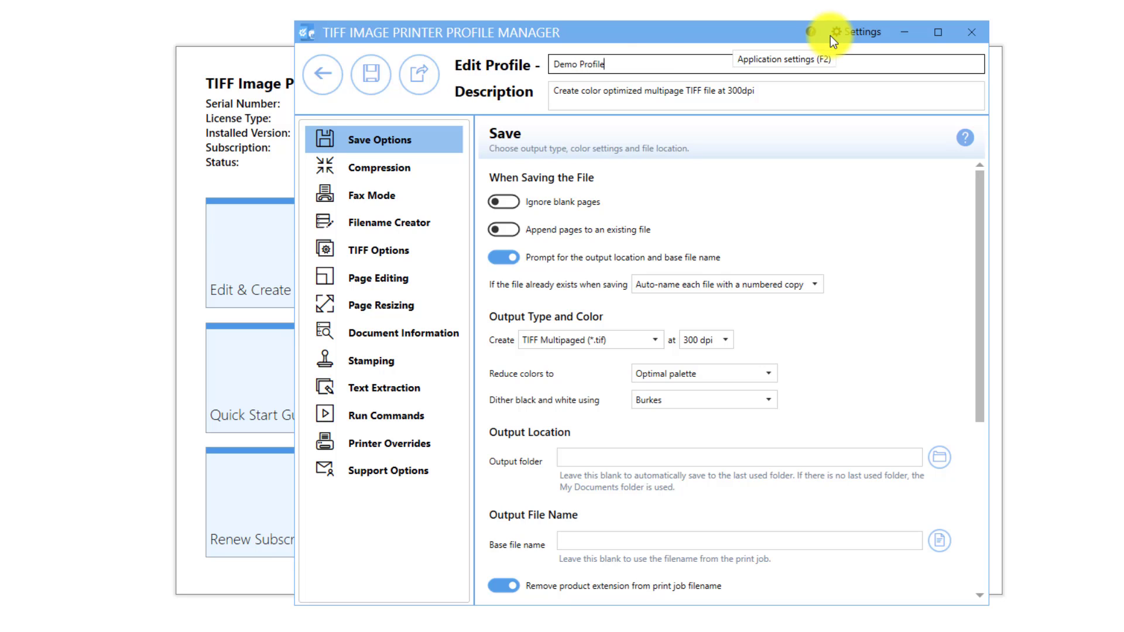
pyautogui.press('Tab')
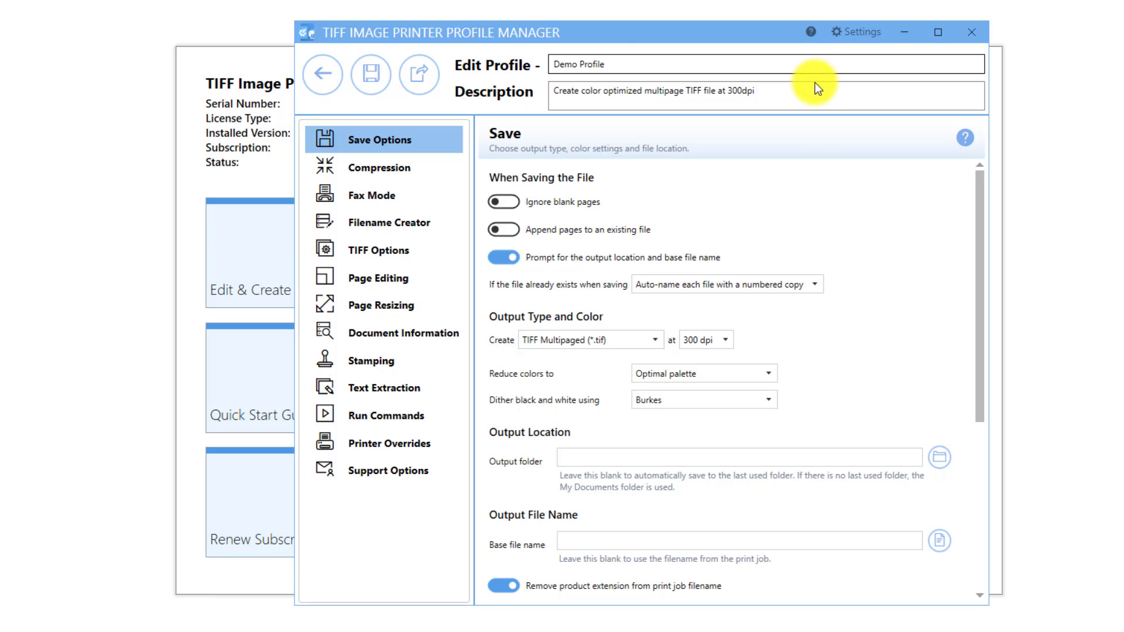
pyautogui.write('w')
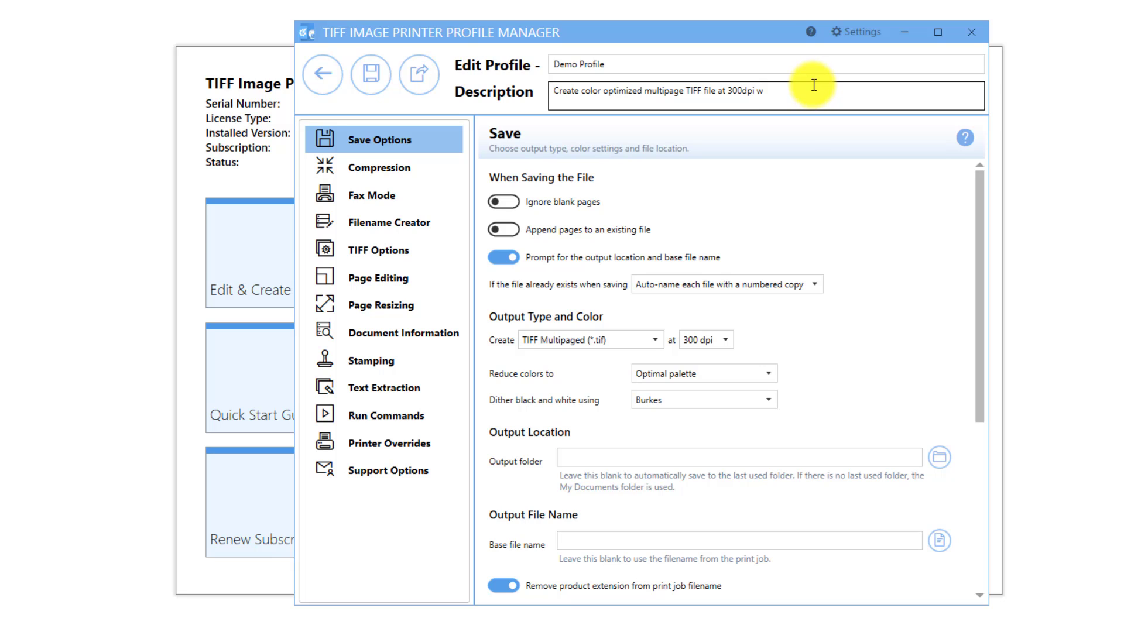
pyautogui.write('ith page numbering')
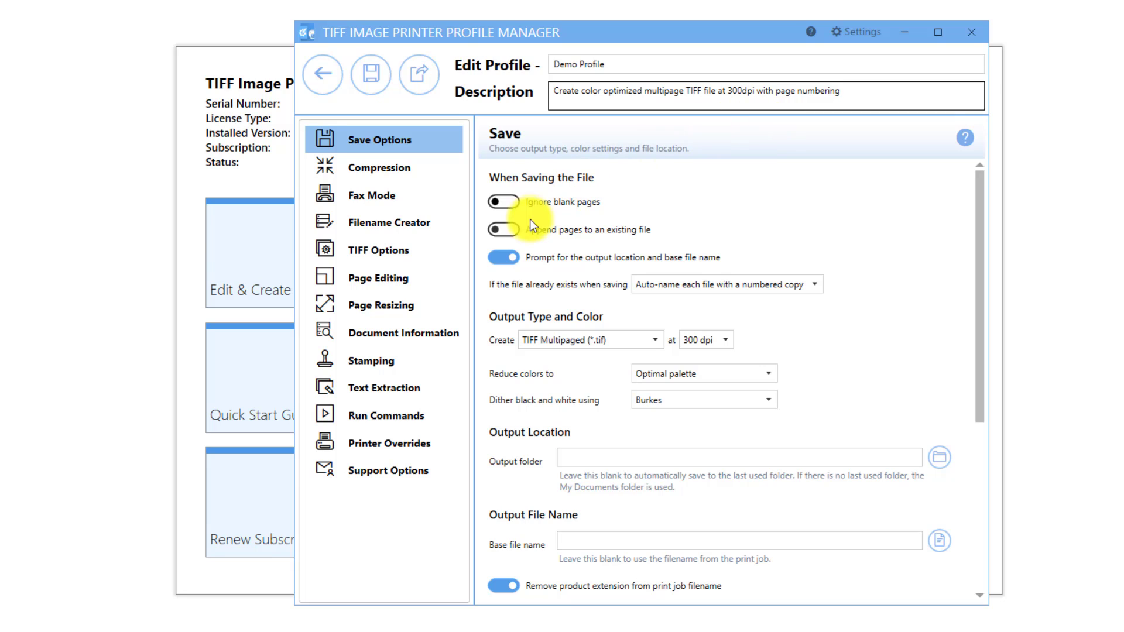
# Add a page numbering stamp showing only the page number, without the prefix, connector text, page count and suffix
pyautogui.click(443, 364)
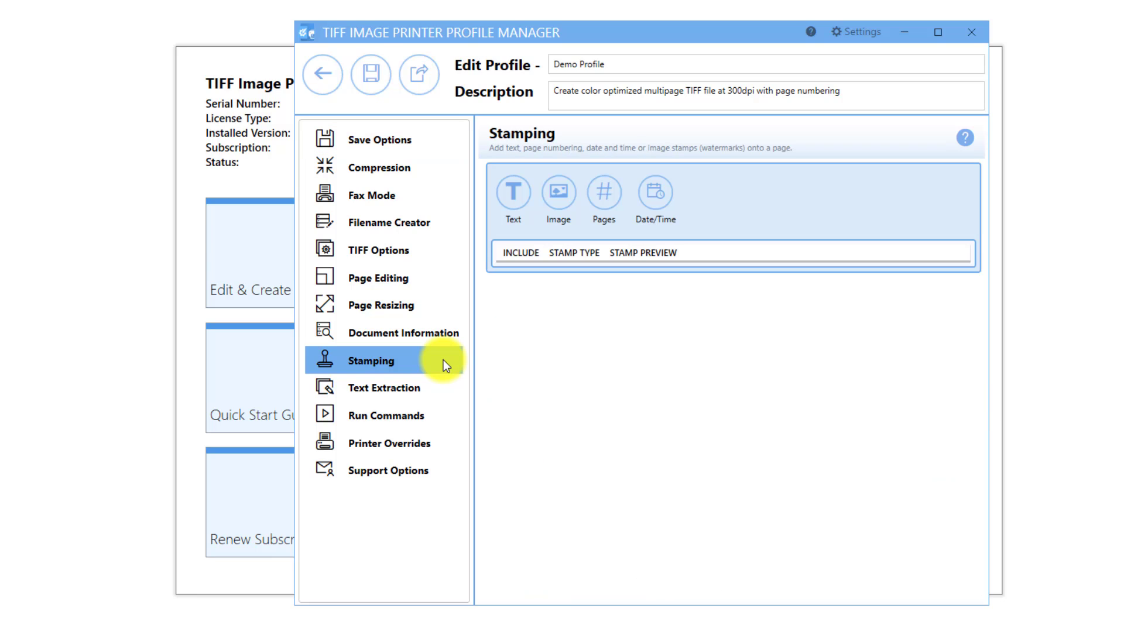
pyautogui.click(615, 202)
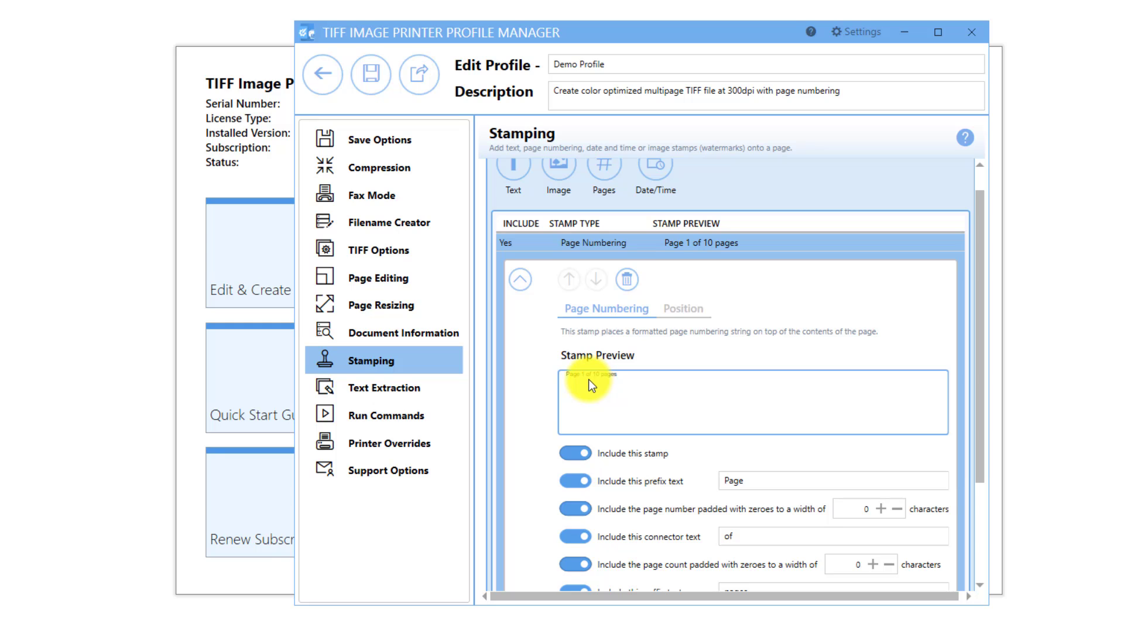
pyautogui.scroll(-1, 589, 380)
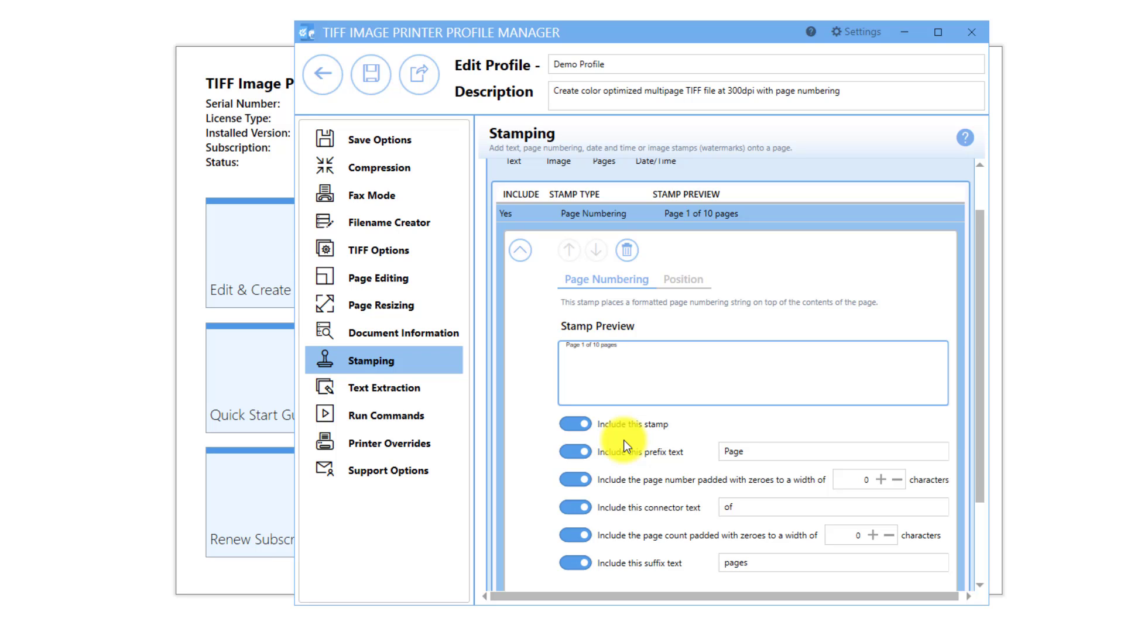
pyautogui.click(575, 456)
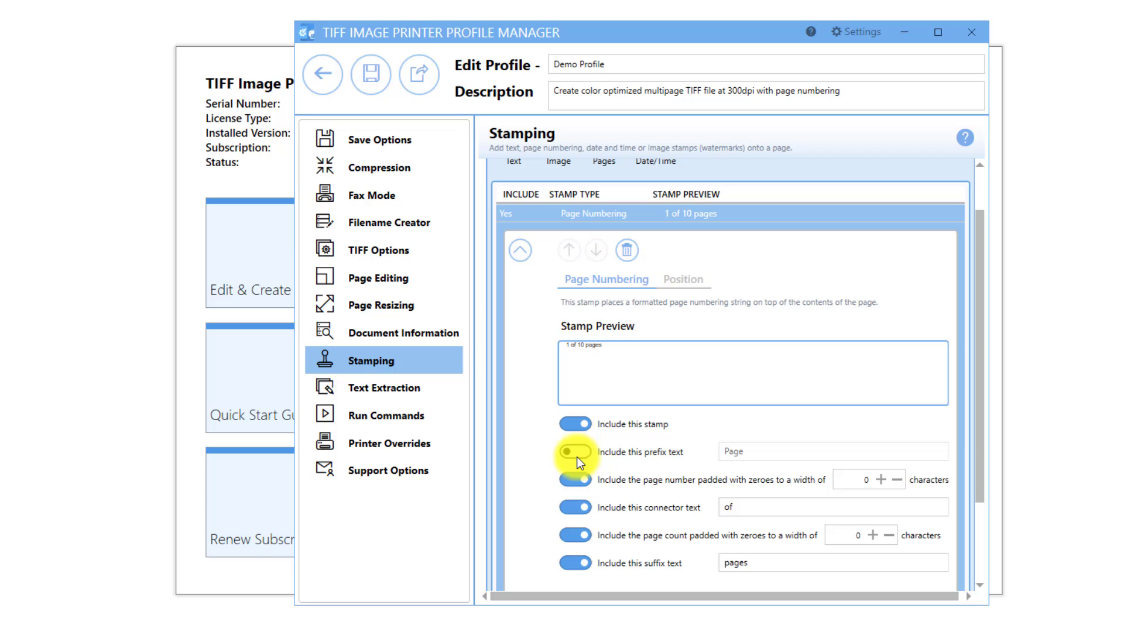
pyautogui.click(576, 511)
pyautogui.click(570, 534)
pyautogui.click(578, 563)
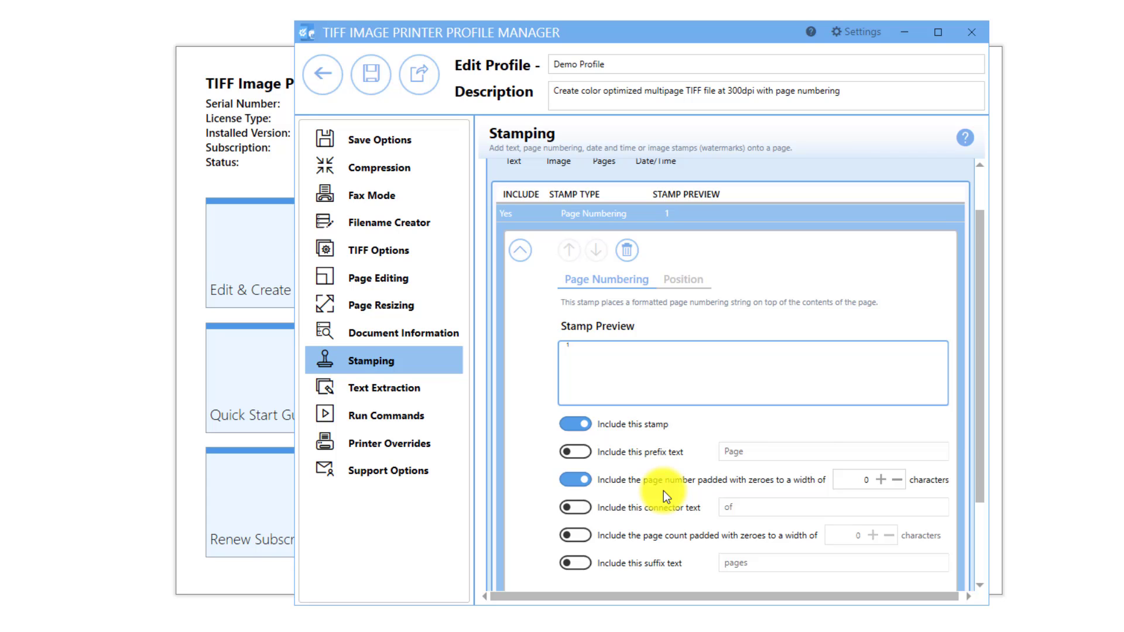
# Position the page number stamp on all pages, centred horizontally and aligned vertically to the bottom, at 0% transparency
pyautogui.scroll(-1, 663, 494)
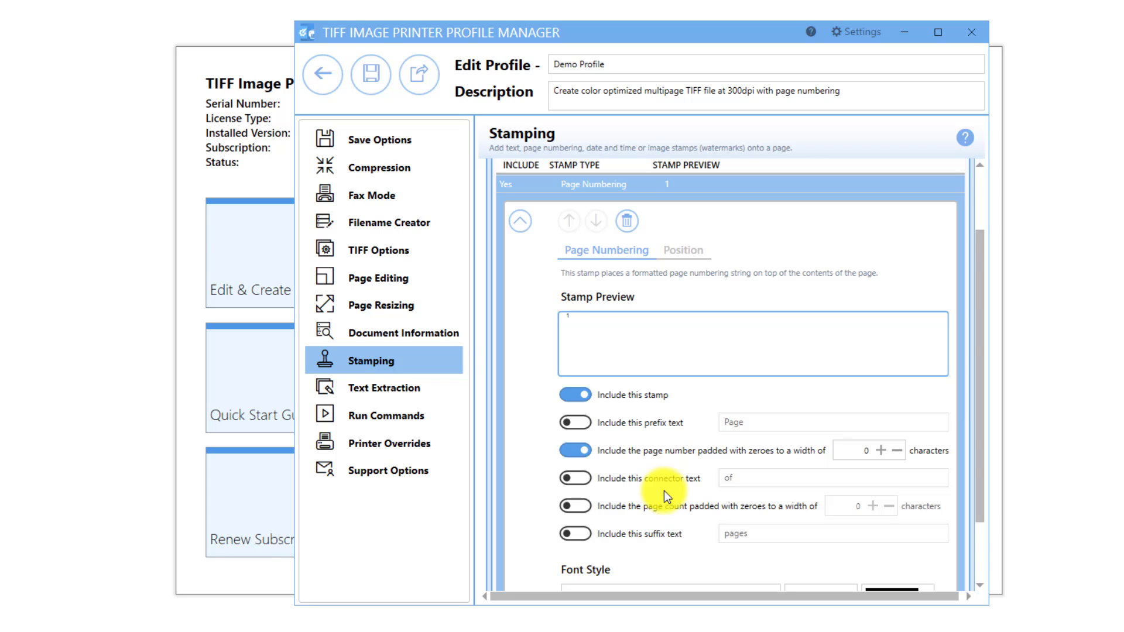
pyautogui.scroll(-3, 665, 494)
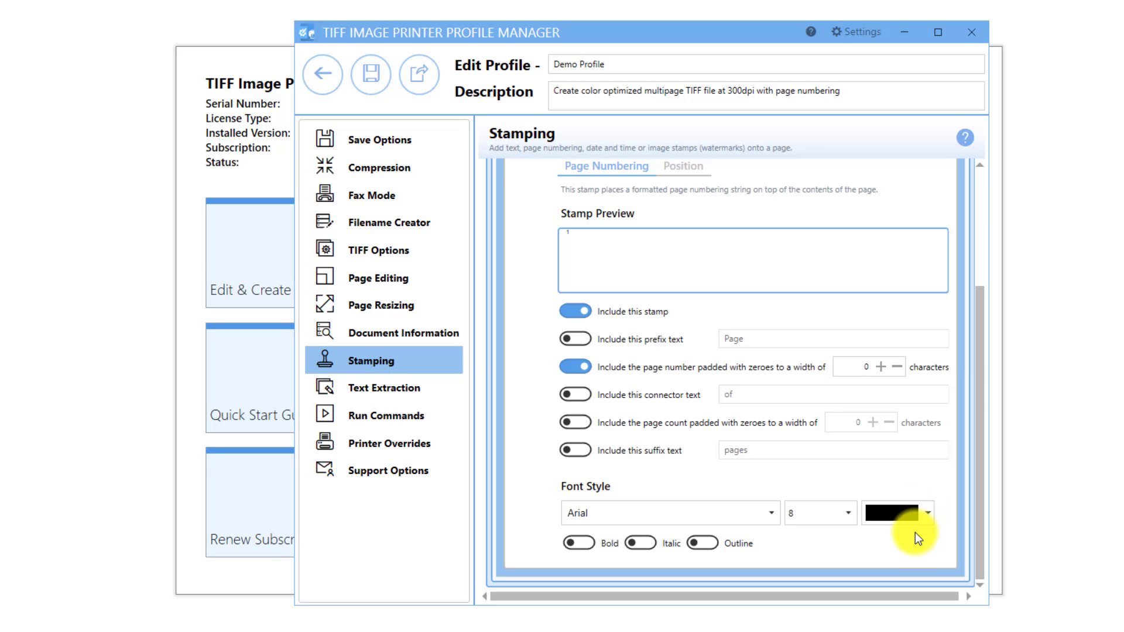
pyautogui.click(682, 163)
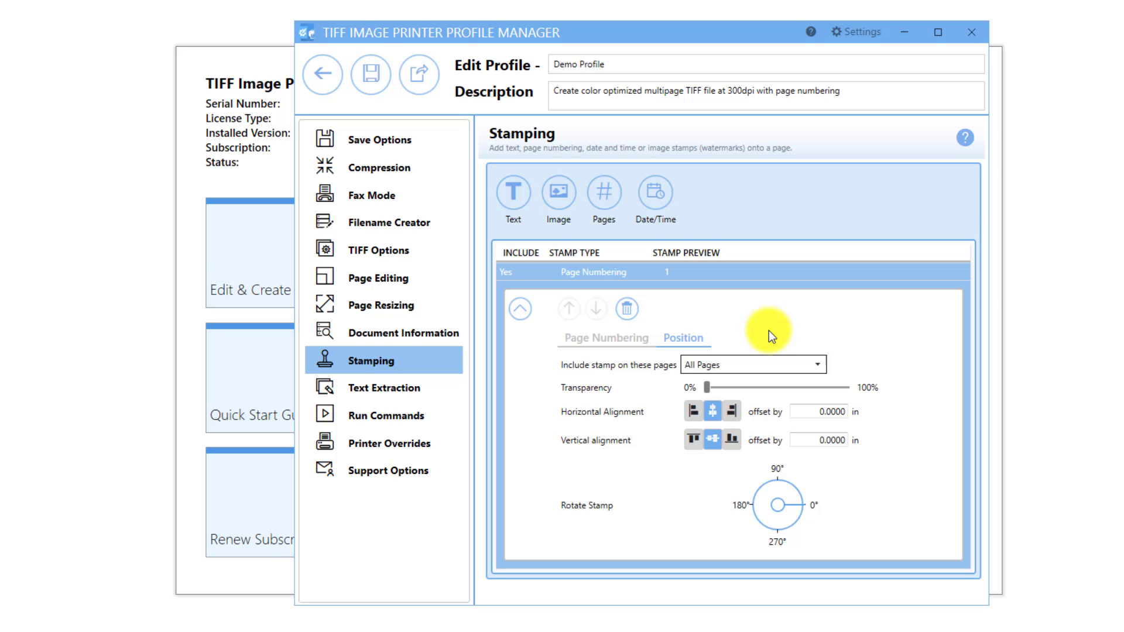
pyautogui.click(773, 366)
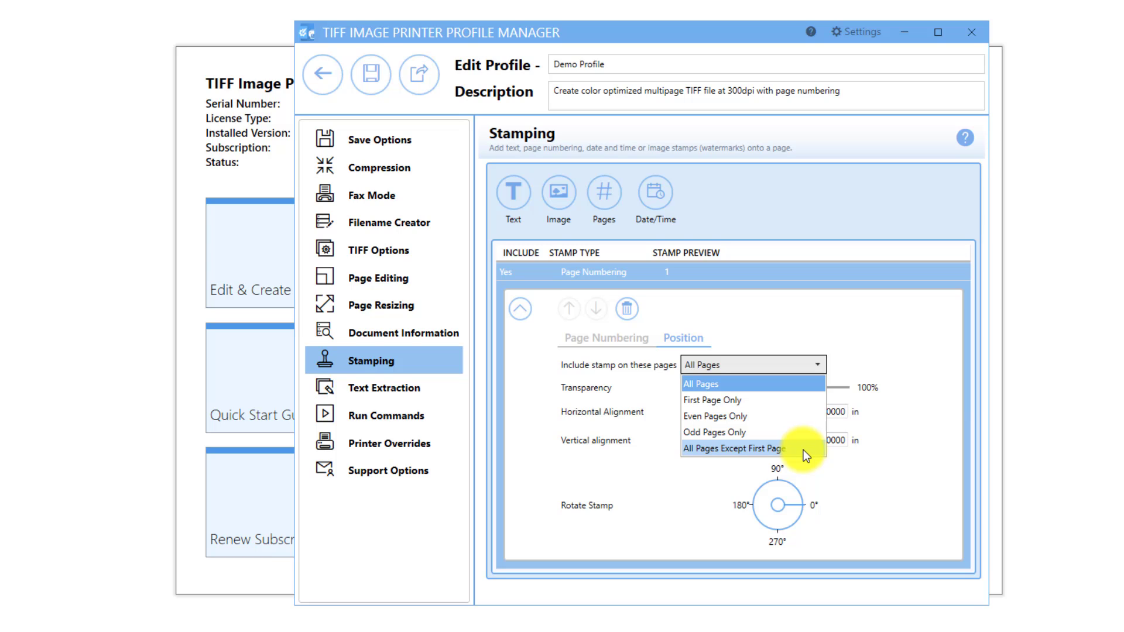
pyautogui.click(917, 381)
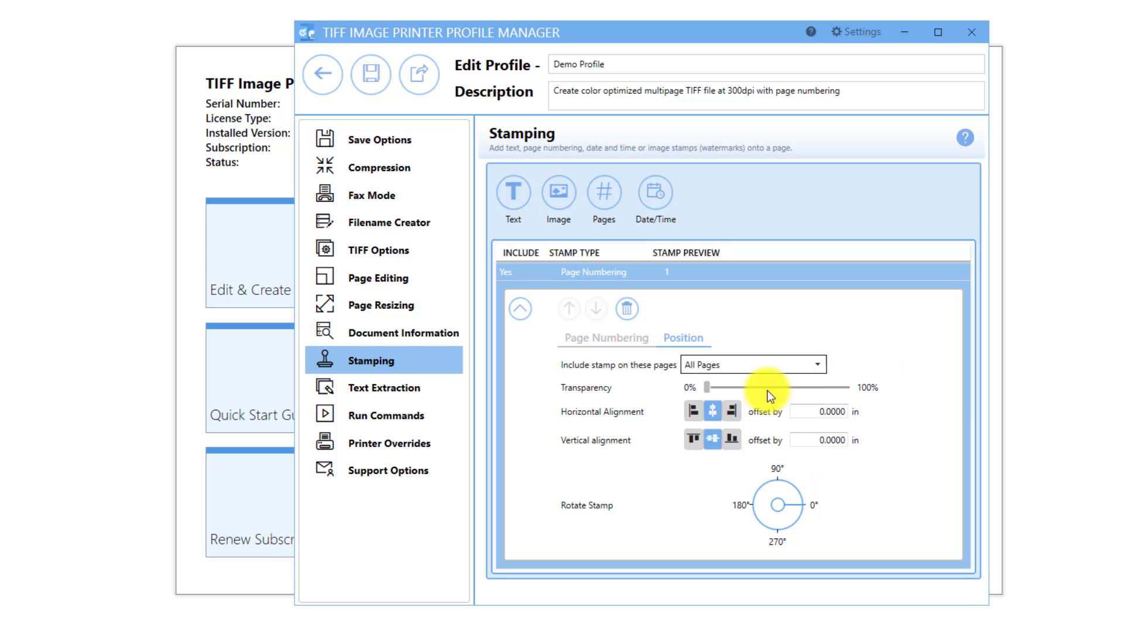
pyautogui.moveTo(708, 390); pyautogui.dragTo(739, 389)
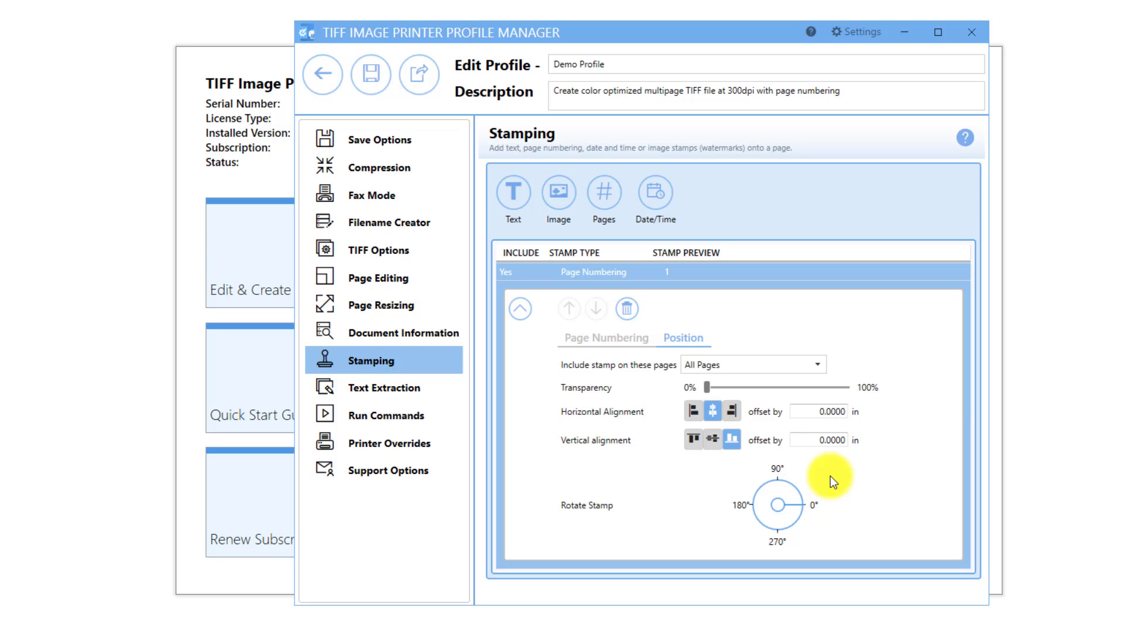
# Save the Demo Profile, return to the profile list and close the profile manager
pyautogui.click(371, 90)
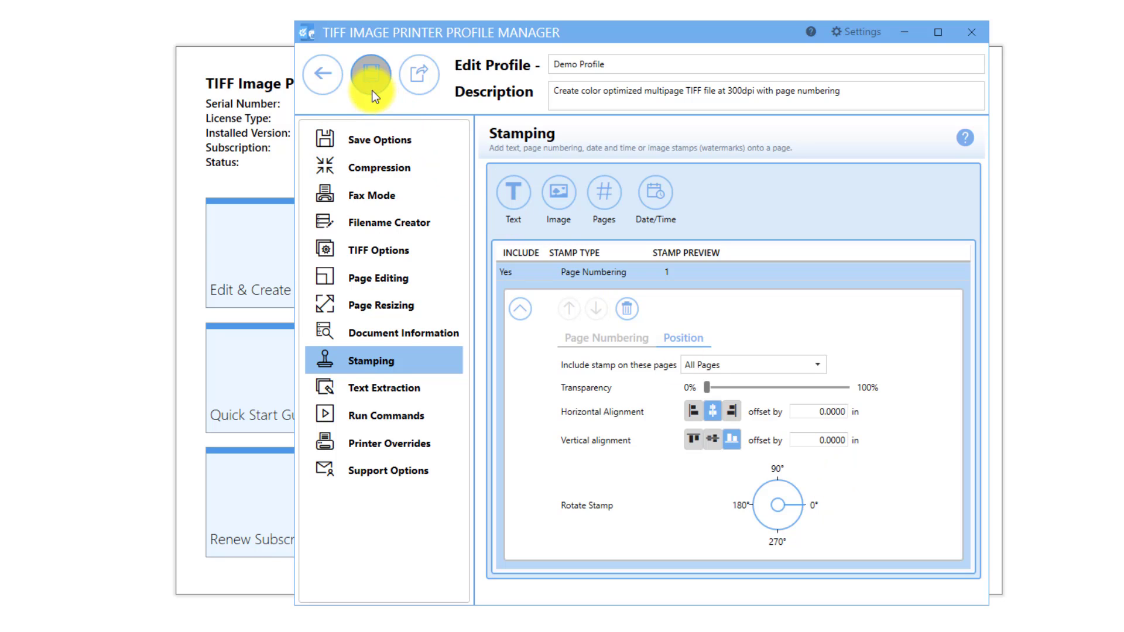
pyautogui.click(328, 88)
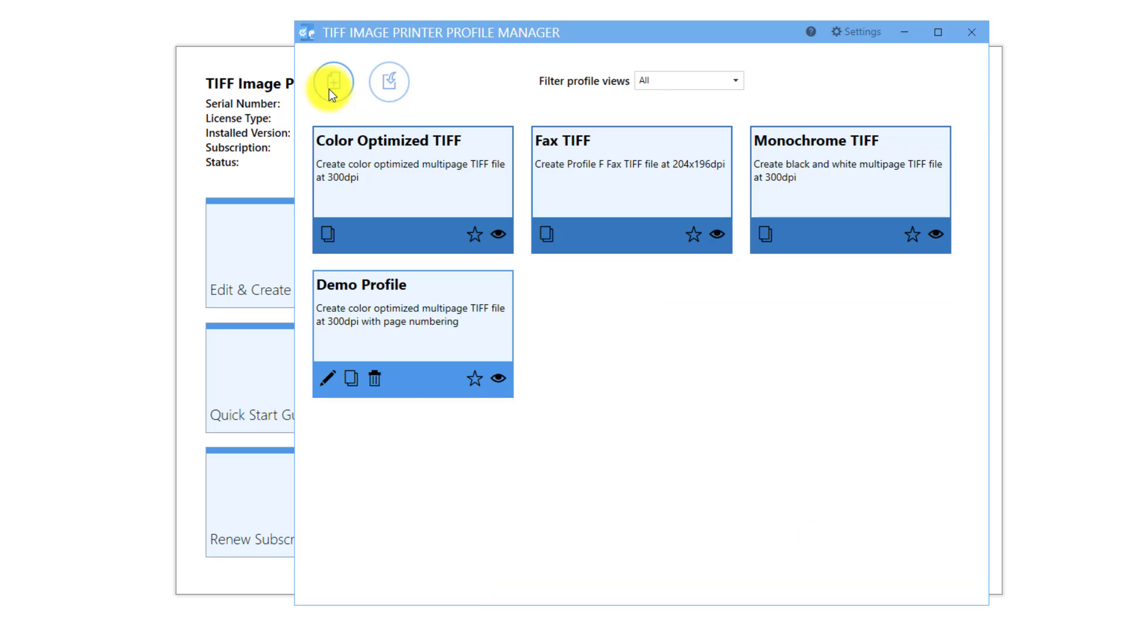
pyautogui.click(968, 37)
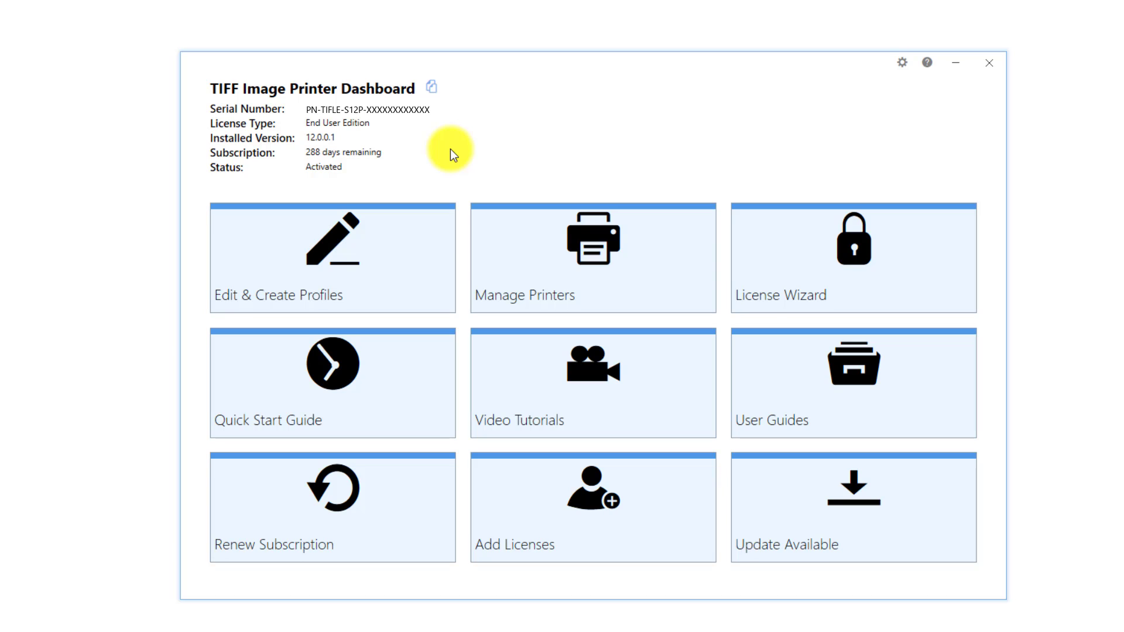
# Assign and save Demo Profile as the profile of the TIFF Image Printer 12 printer, and close the dashboard
pyautogui.click(595, 263)
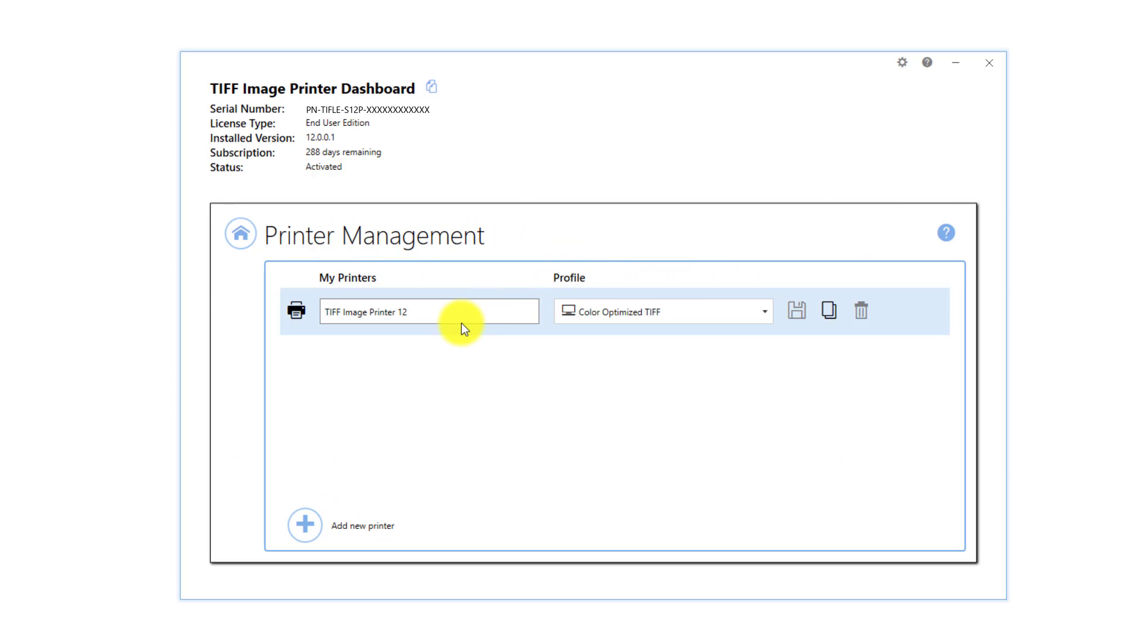
pyautogui.click(764, 311)
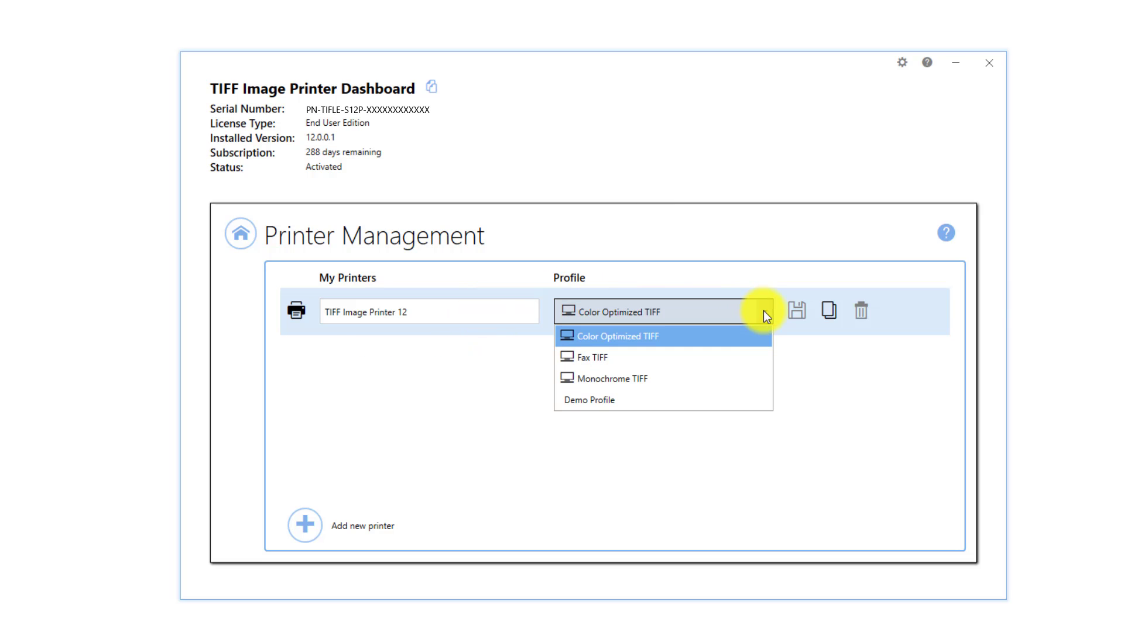
pyautogui.click(674, 400)
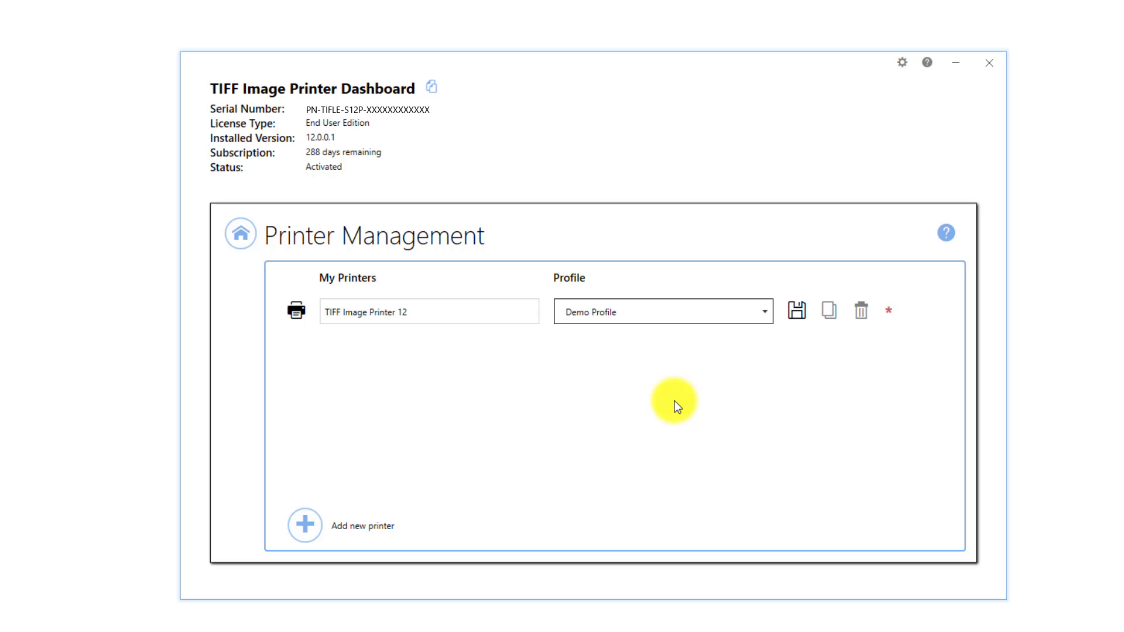
pyautogui.click(799, 306)
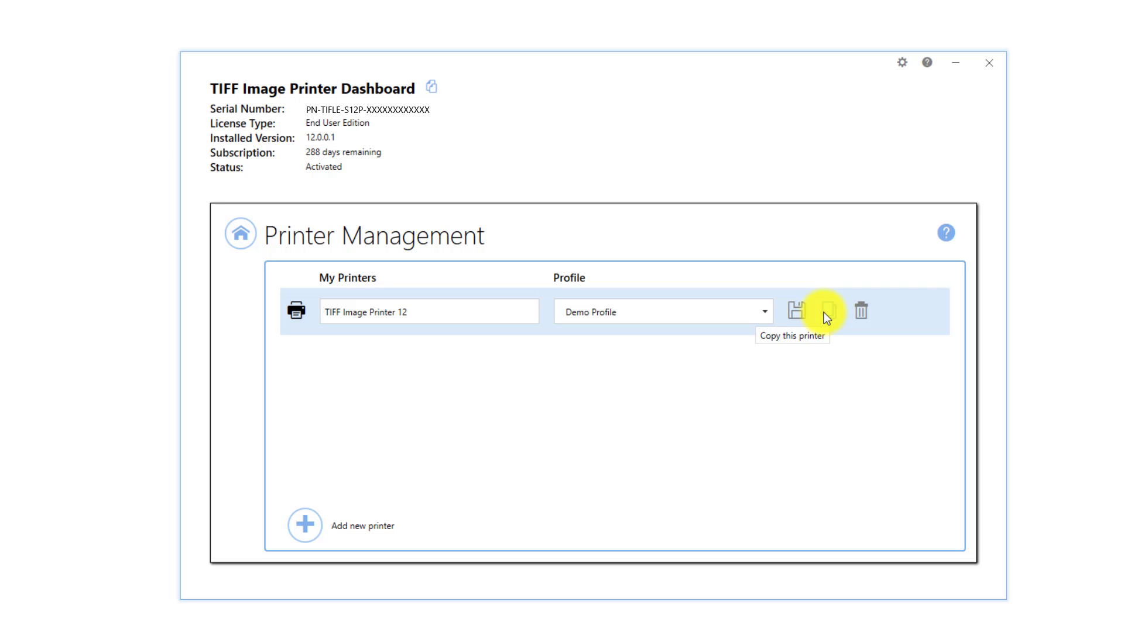
pyautogui.click(239, 247)
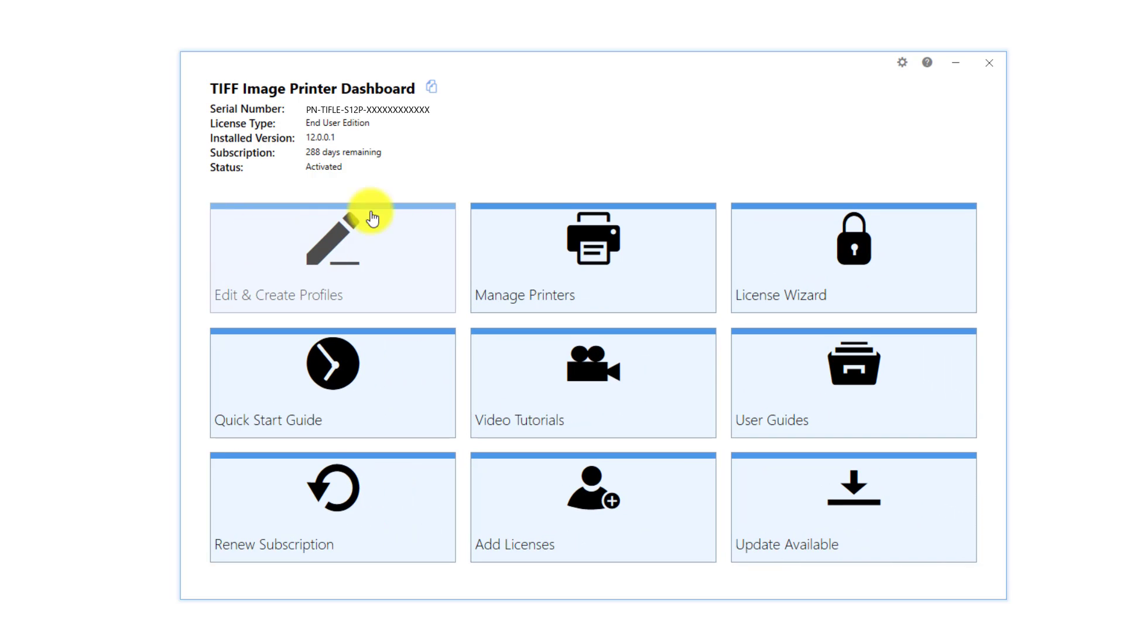
pyautogui.click(988, 64)
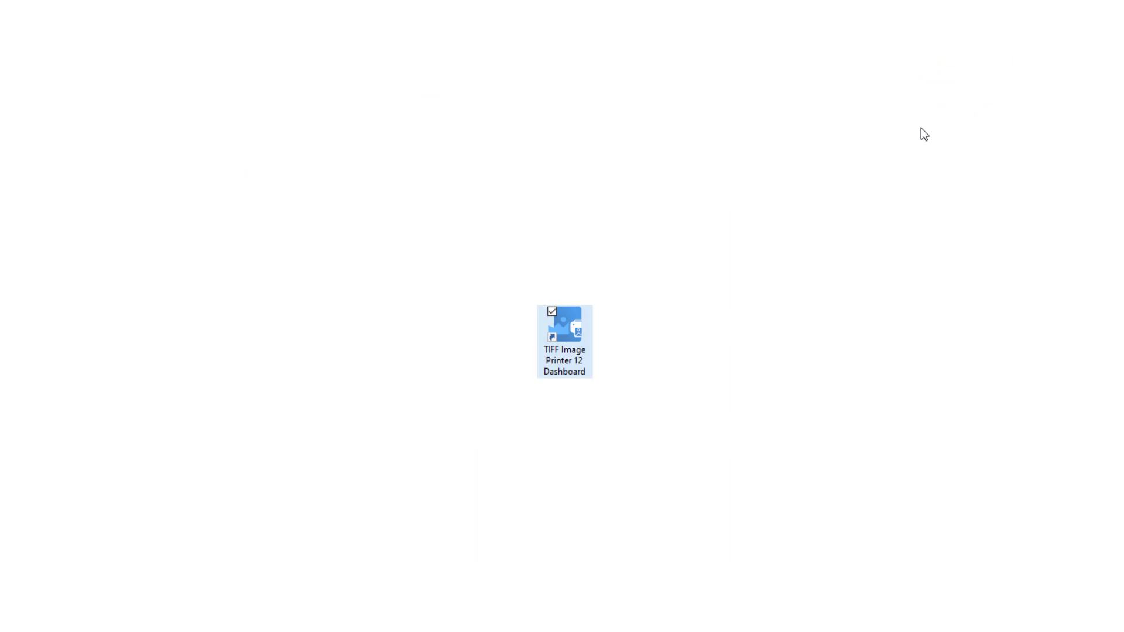